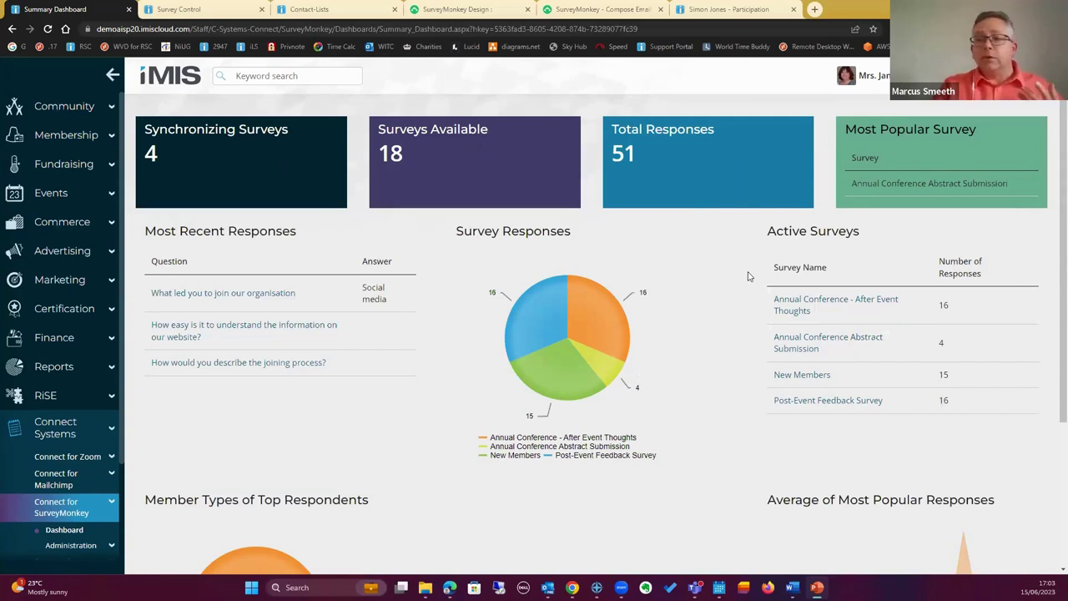
# Scroll through the SurveyMonkey dashboard charts: 4 synchronizing surveys, 18 available, 51 total responses.
pyautogui.scroll(-3, 692, 340)
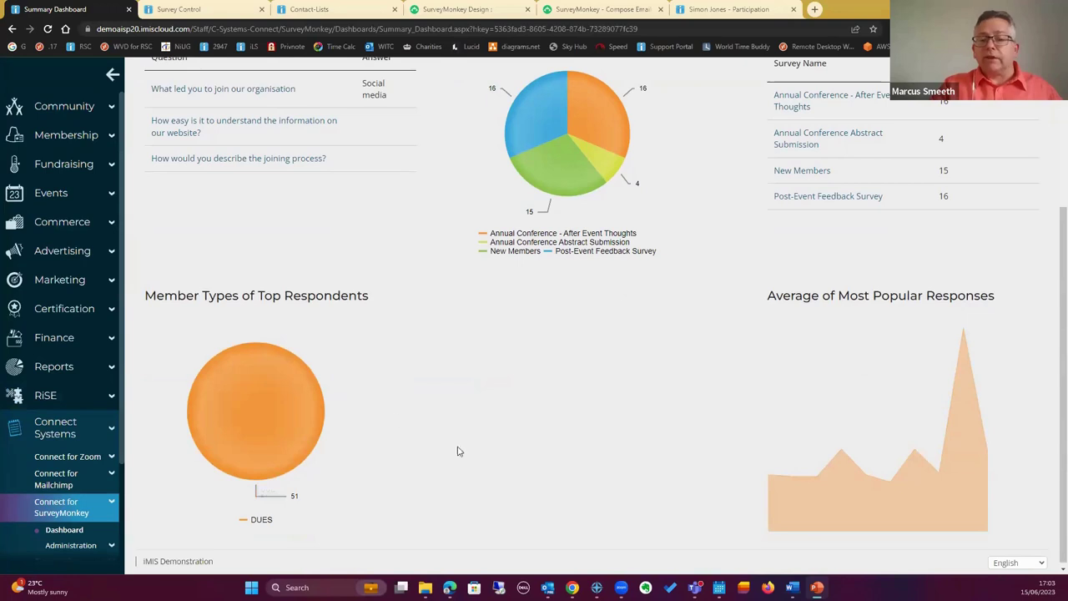
pyautogui.scroll(-1, 479, 405)
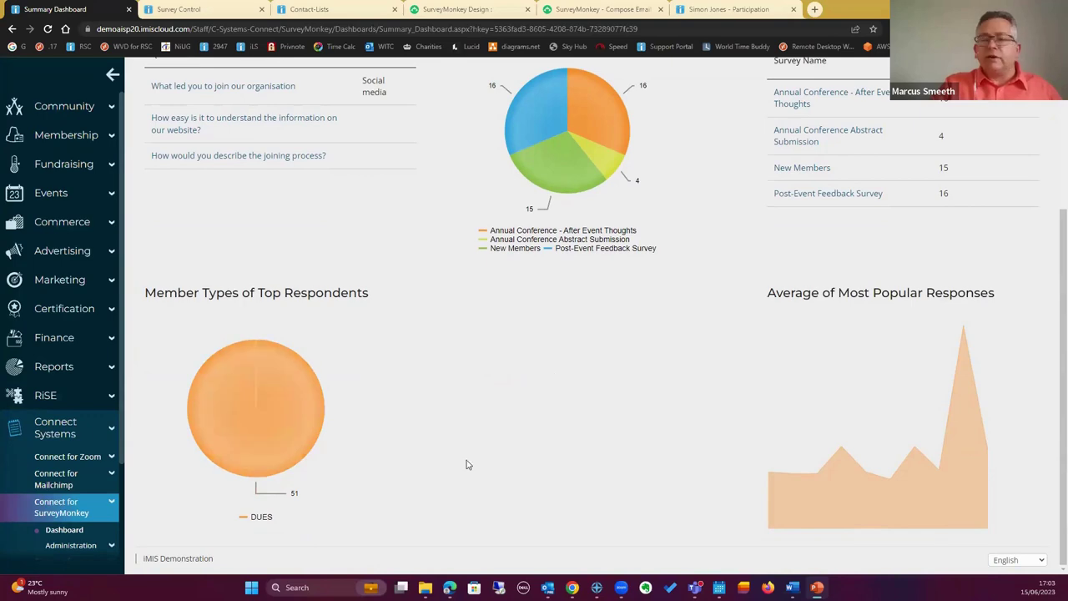
pyautogui.scroll(3, 603, 425)
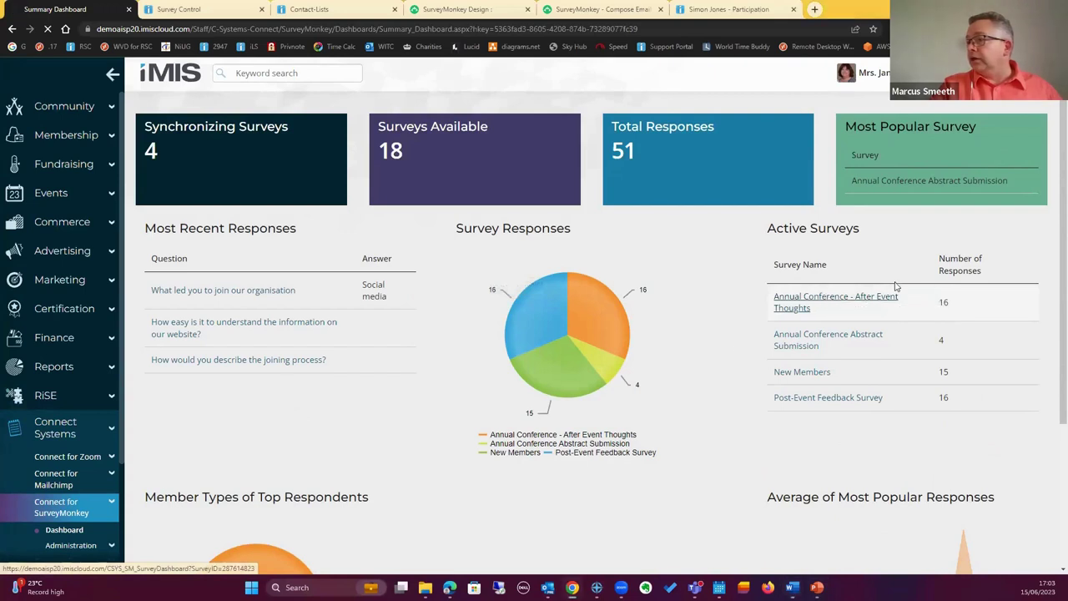
# Review the After Event Thoughts survey analysis: 16 named responses and per-question charts.
pyautogui.moveTo(515, 404)
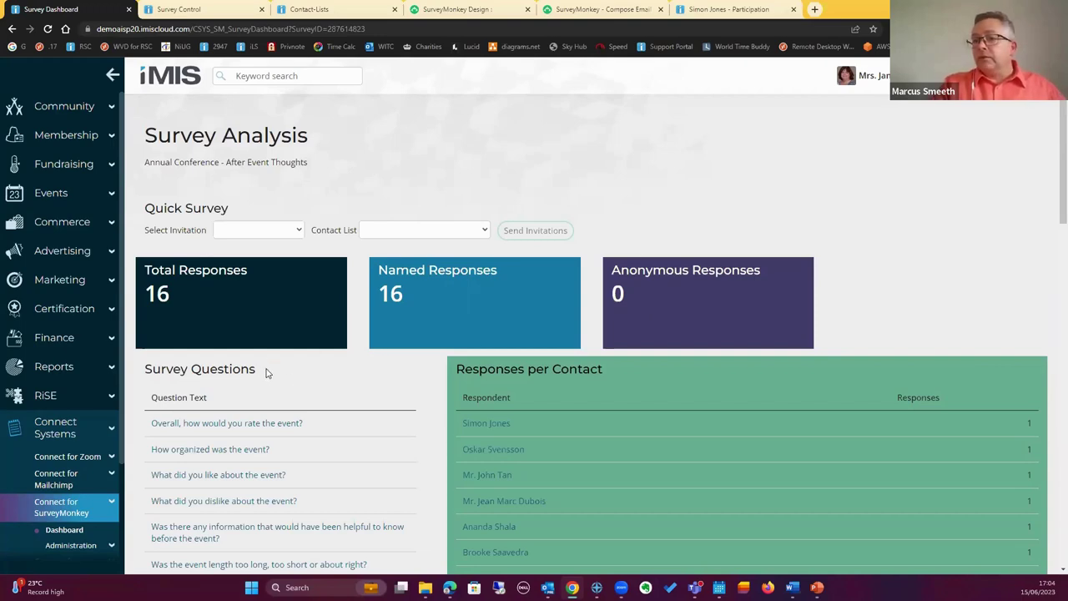
pyautogui.scroll(-3, 266, 372)
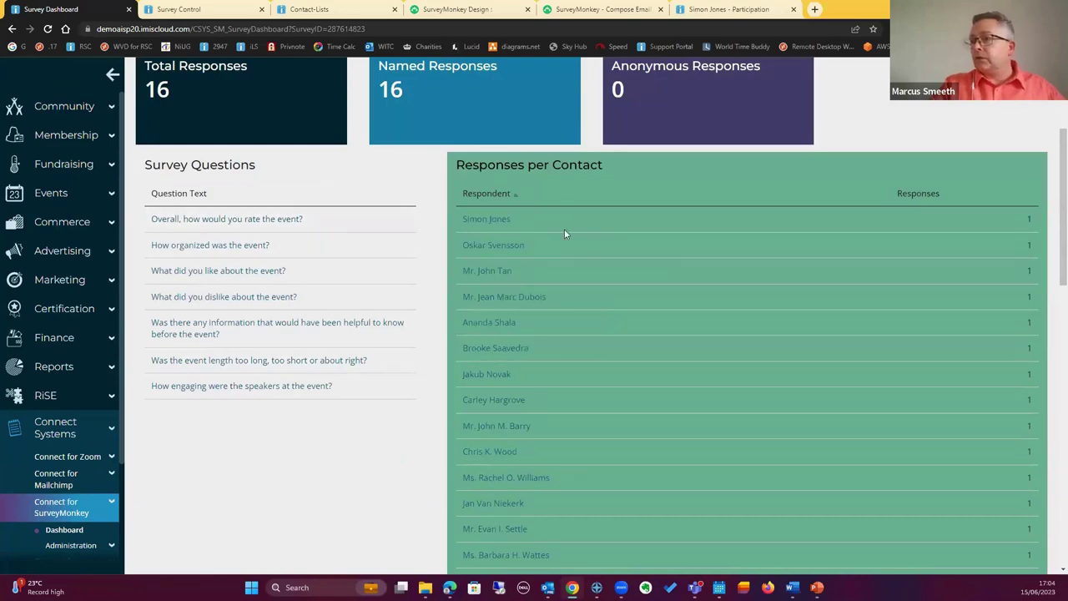
pyautogui.scroll(-3, 599, 369)
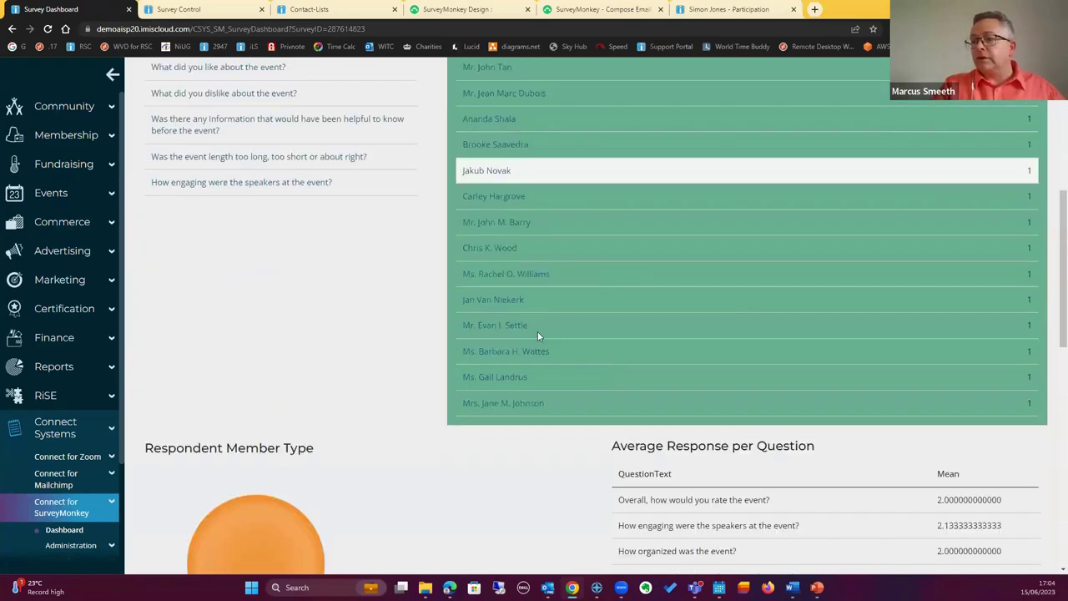
pyautogui.scroll(-3, 421, 327)
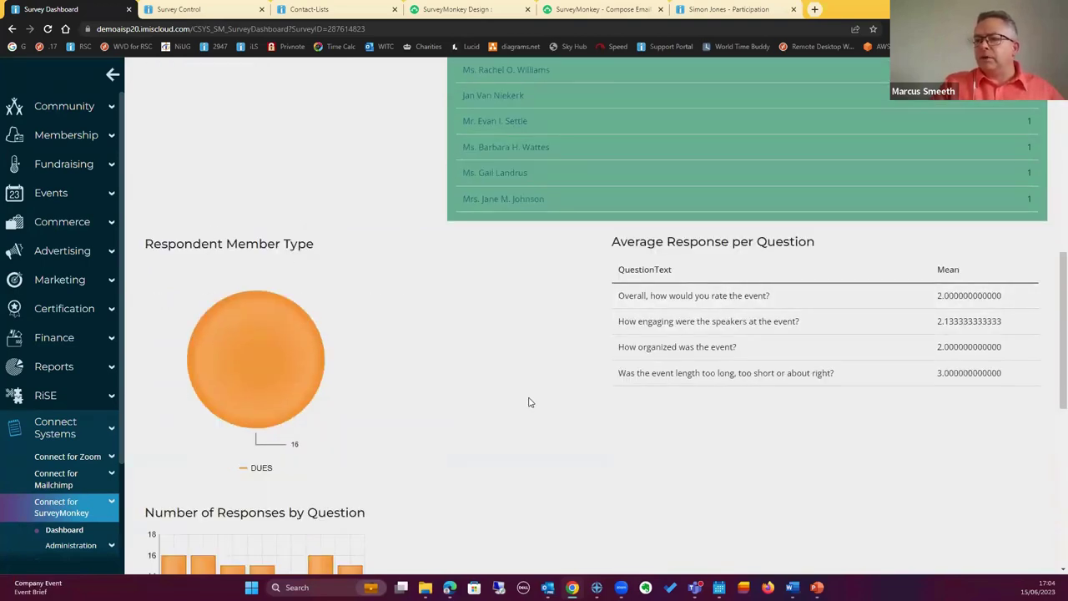
pyautogui.scroll(-3, 528, 402)
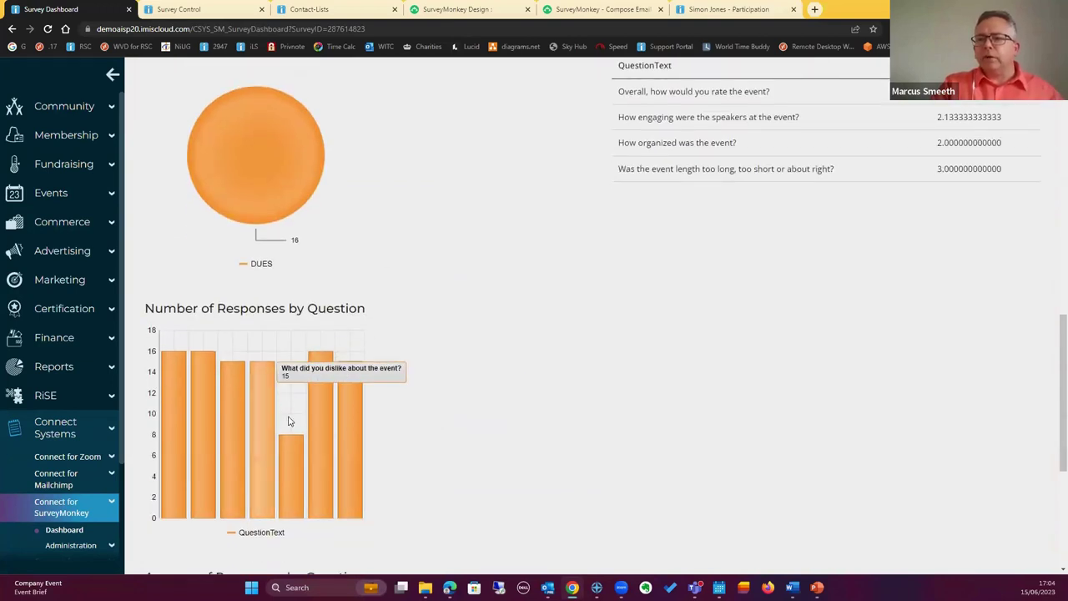
pyautogui.moveTo(290, 451)
pyautogui.moveTo(349, 424)
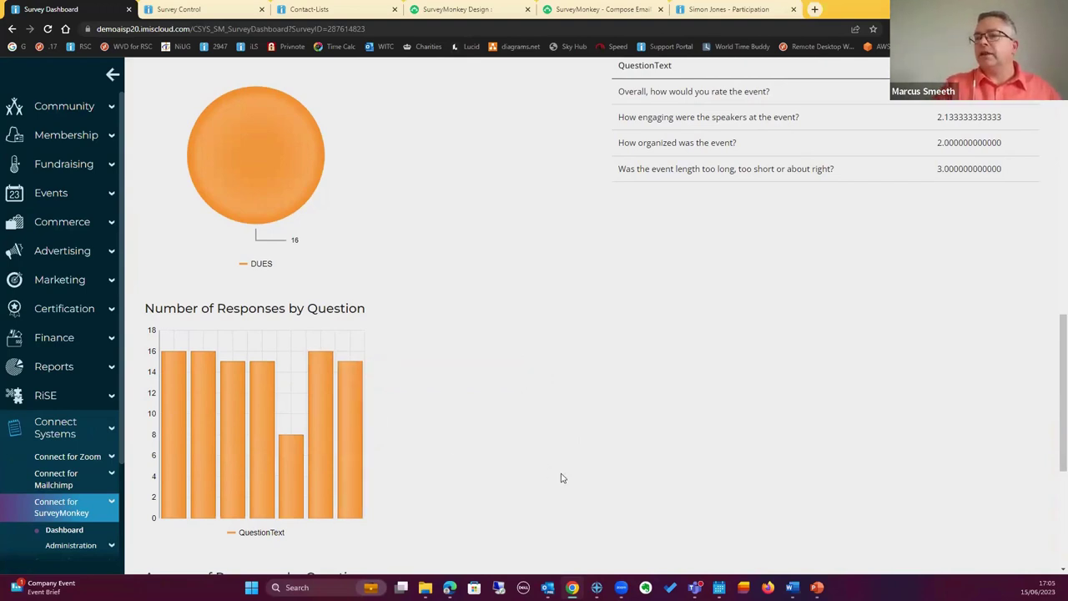
pyautogui.scroll(3, 562, 478)
pyautogui.scroll(5, 561, 477)
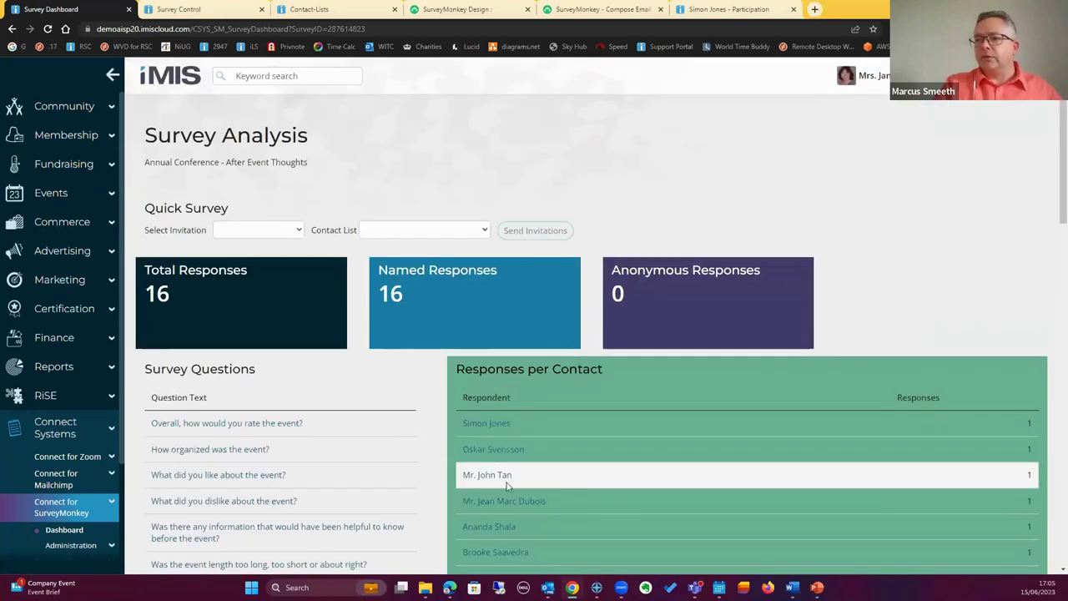
pyautogui.click(491, 426)
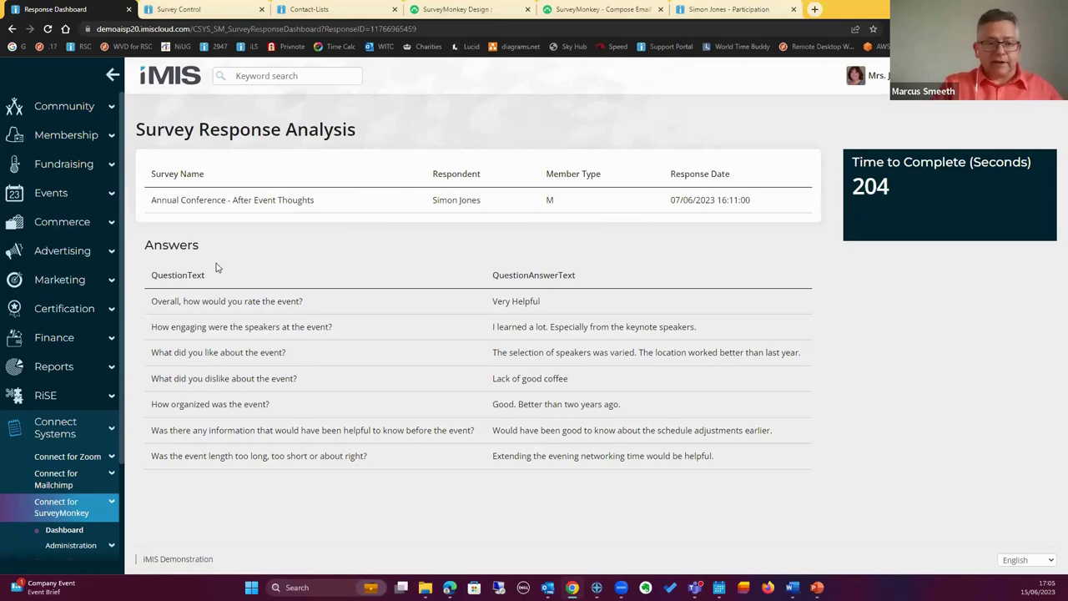
pyautogui.click(12, 28)
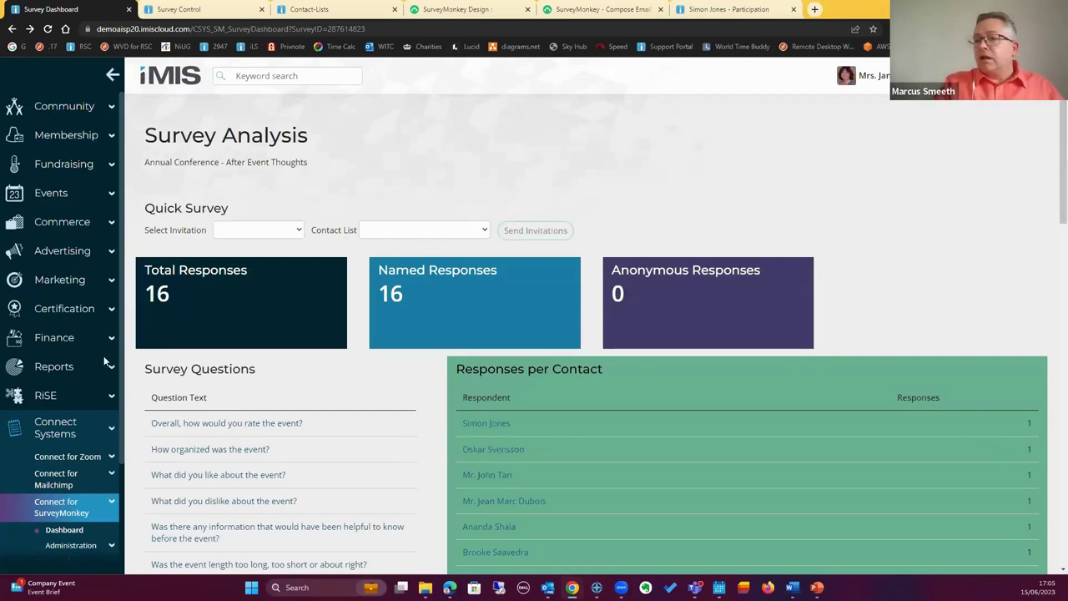
pyautogui.click(253, 426)
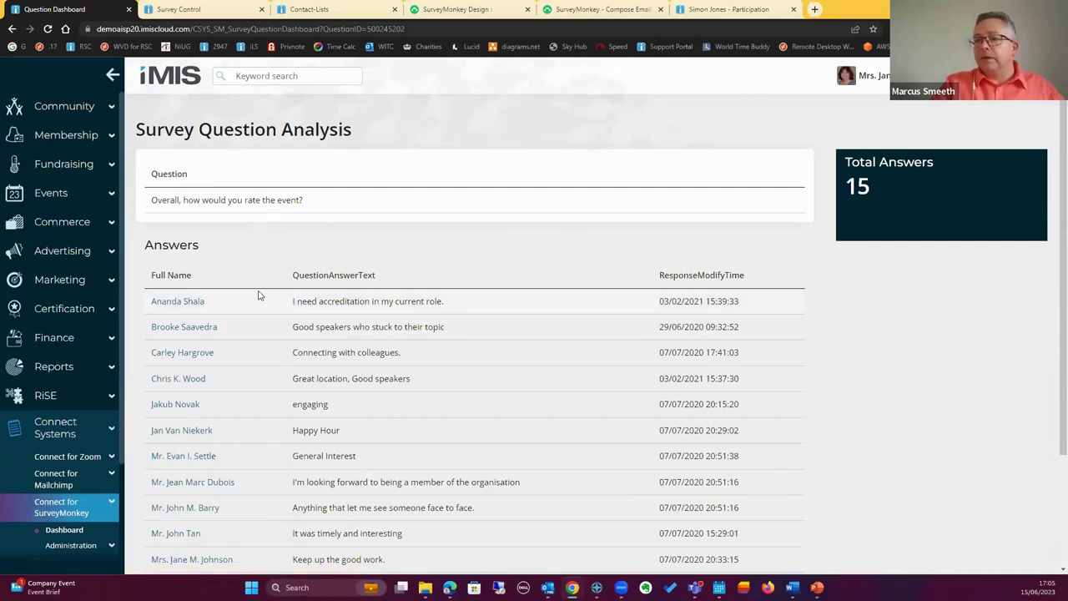
pyautogui.scroll(-3, 259, 294)
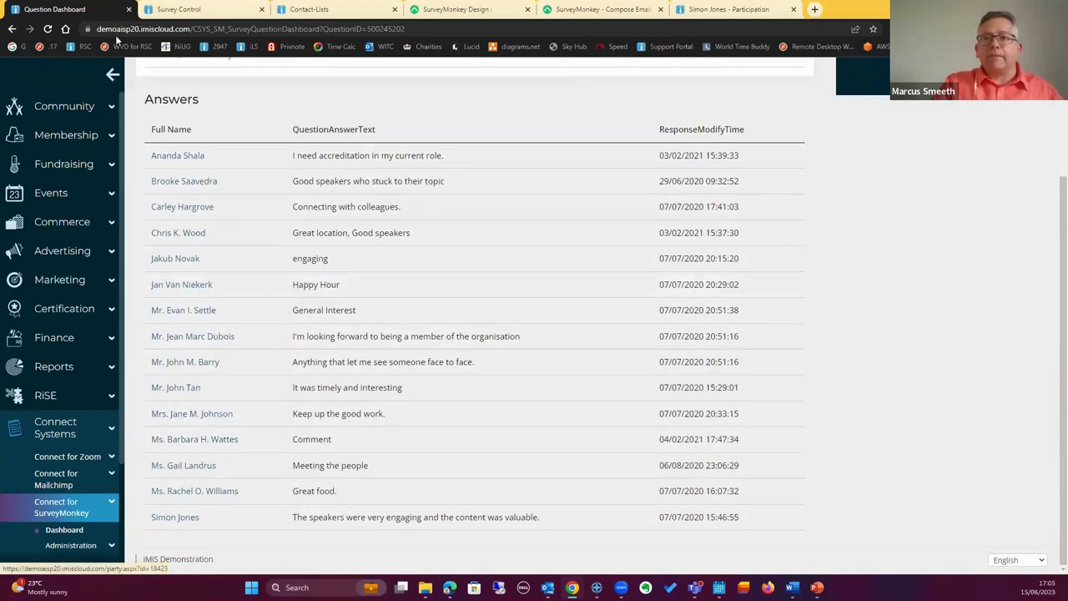
pyautogui.click(12, 30)
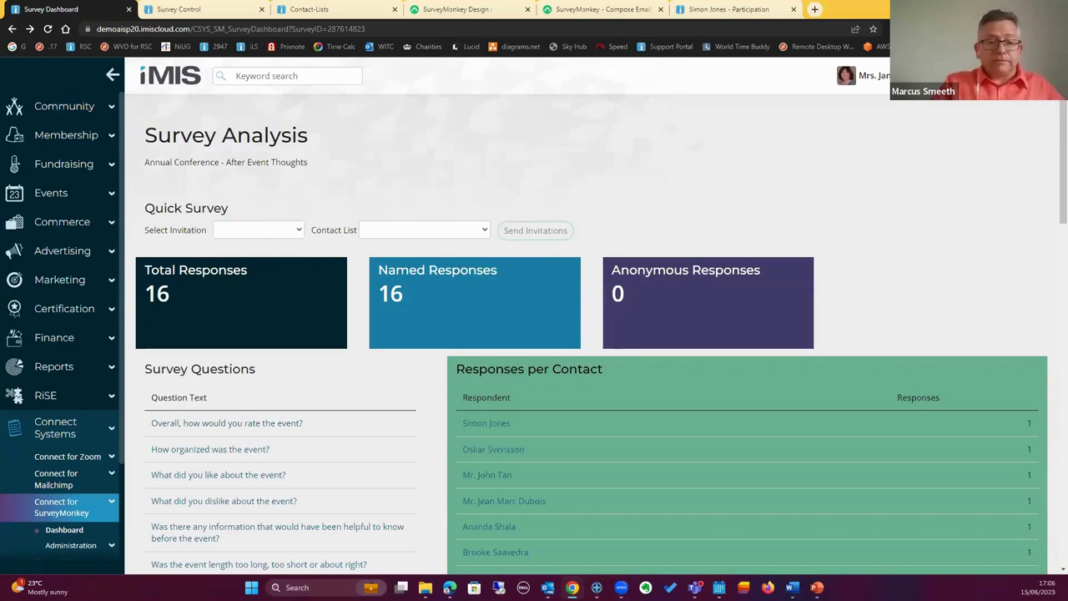
# Choose Email Invitation 1 and the Annual Conference 2022 contact list, then go to Survey Control.
pyautogui.click(280, 234)
pyautogui.click(267, 244)
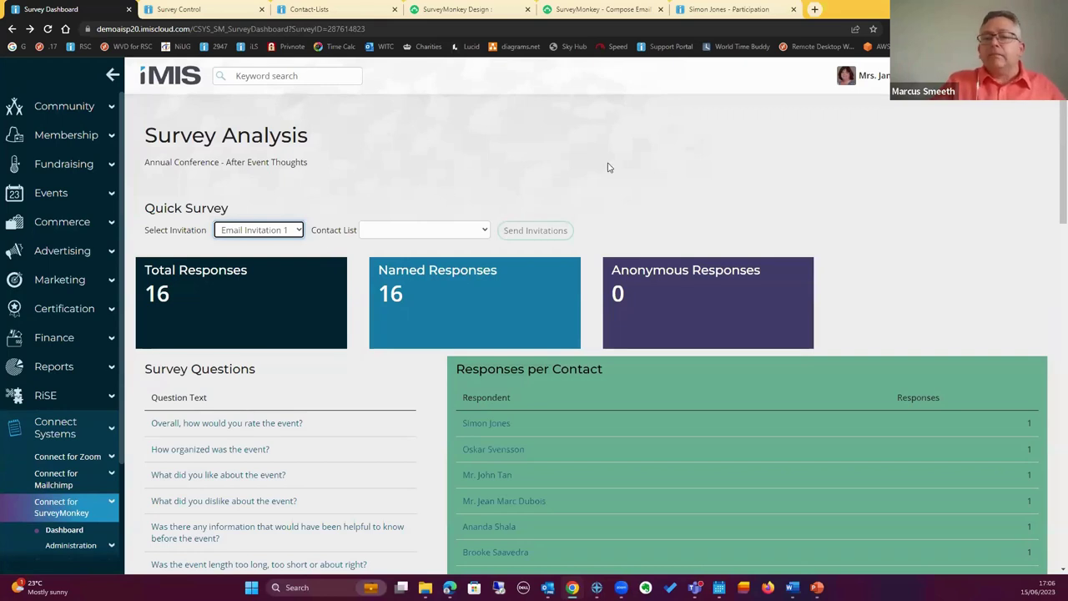
pyautogui.click(471, 229)
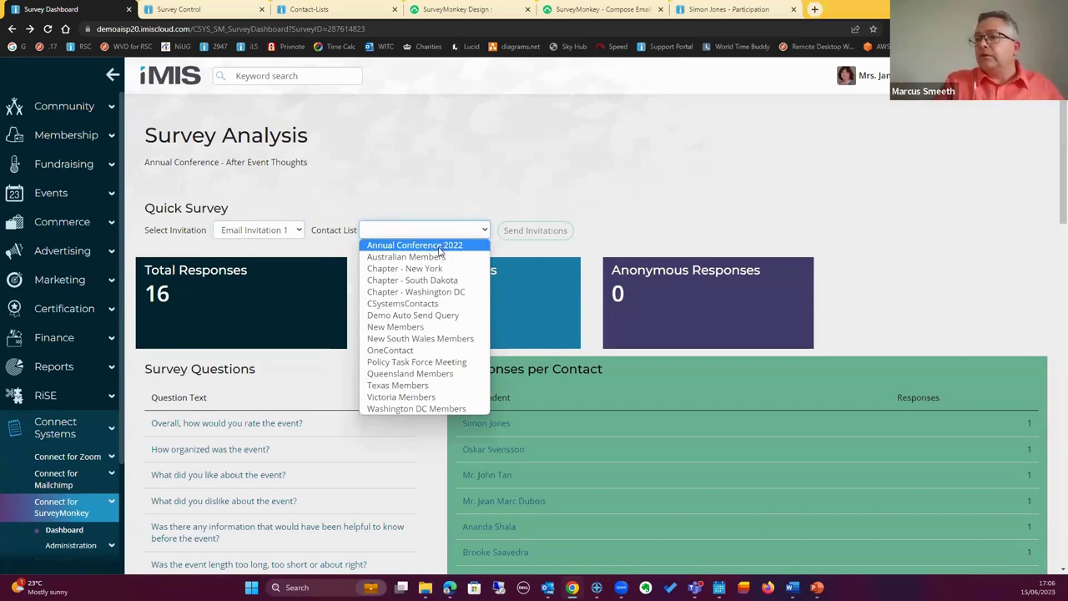
pyautogui.click(450, 247)
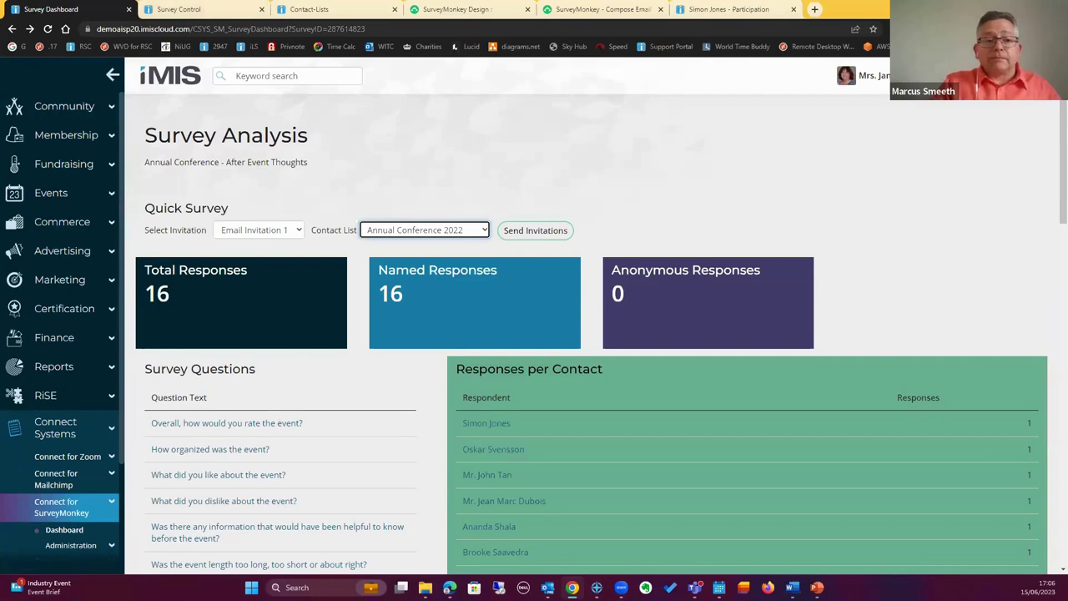
pyautogui.click(190, 8)
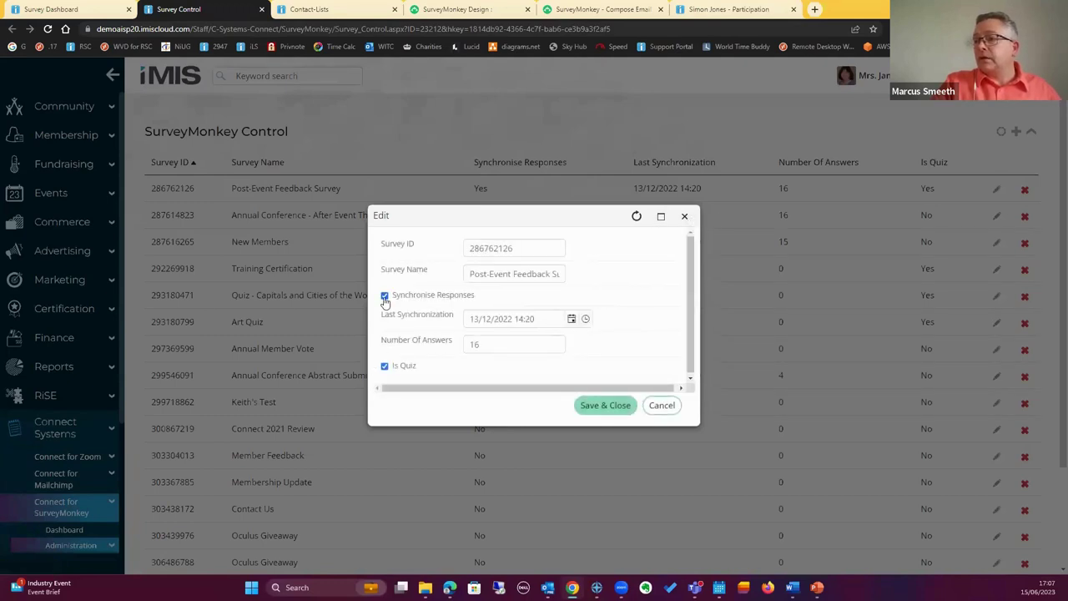
# Untick Synchronise Responses for the Post-Event Feedback Survey and save the change.
pyautogui.click(385, 296)
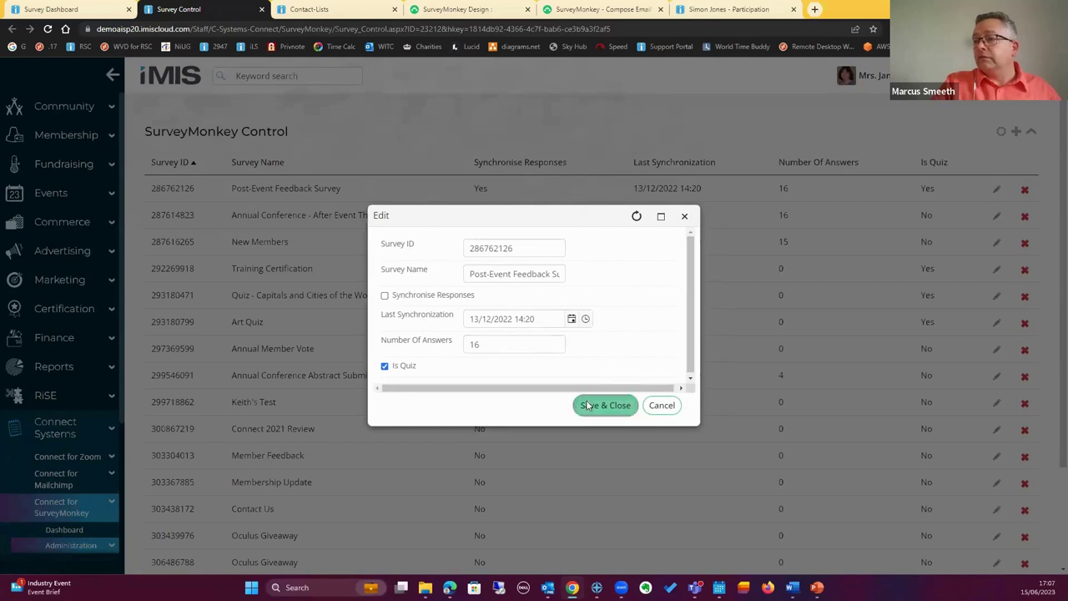
pyautogui.click(589, 406)
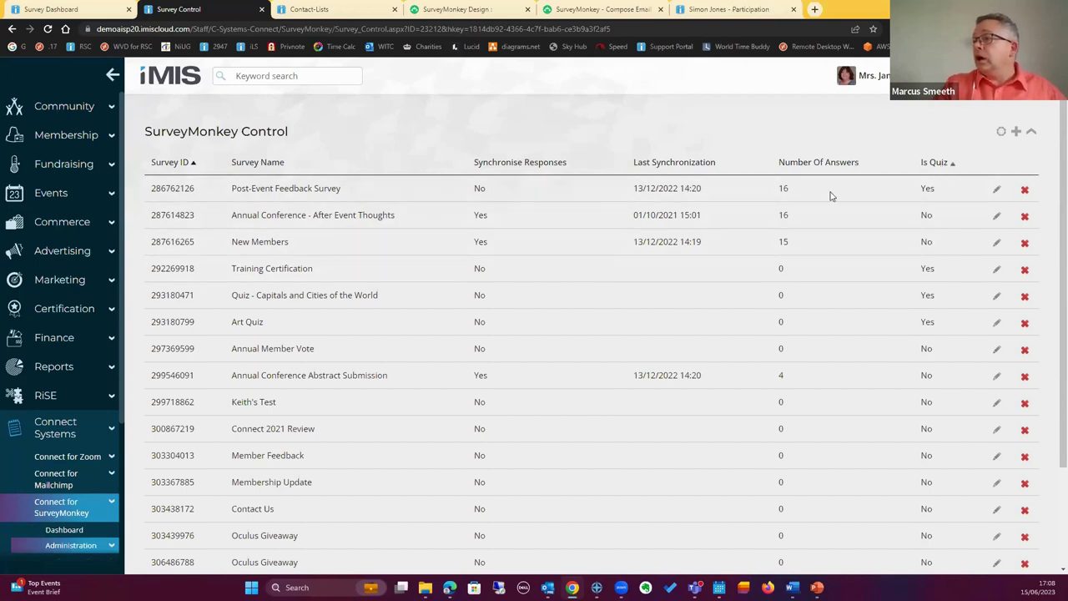
# Close the Survey Control and Contact Lists tabs to reach the ANNCONF23 survey design.
pyautogui.click(262, 10)
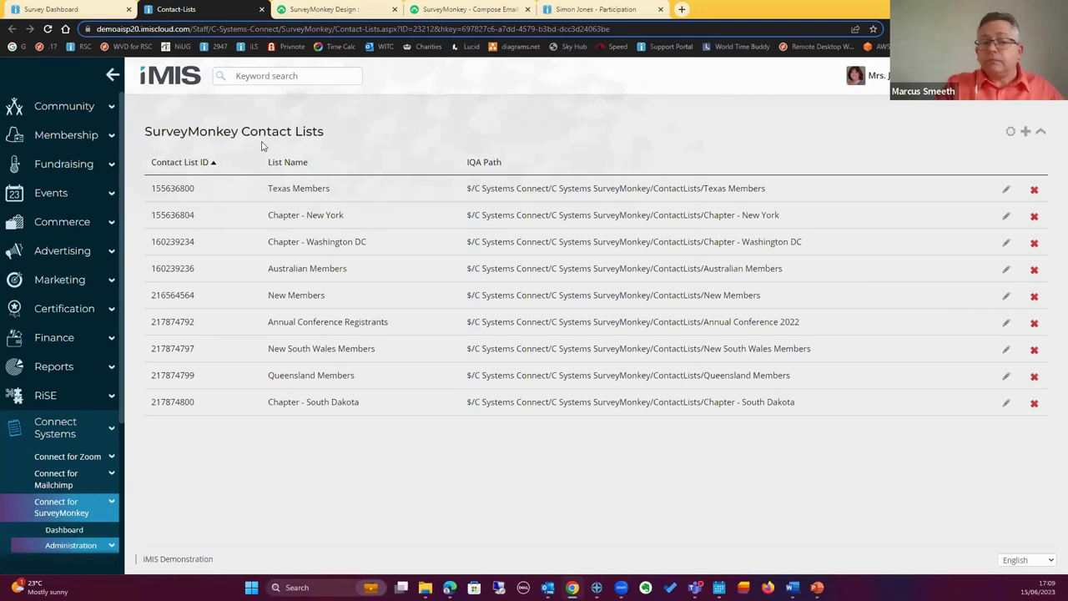
pyautogui.click(261, 10)
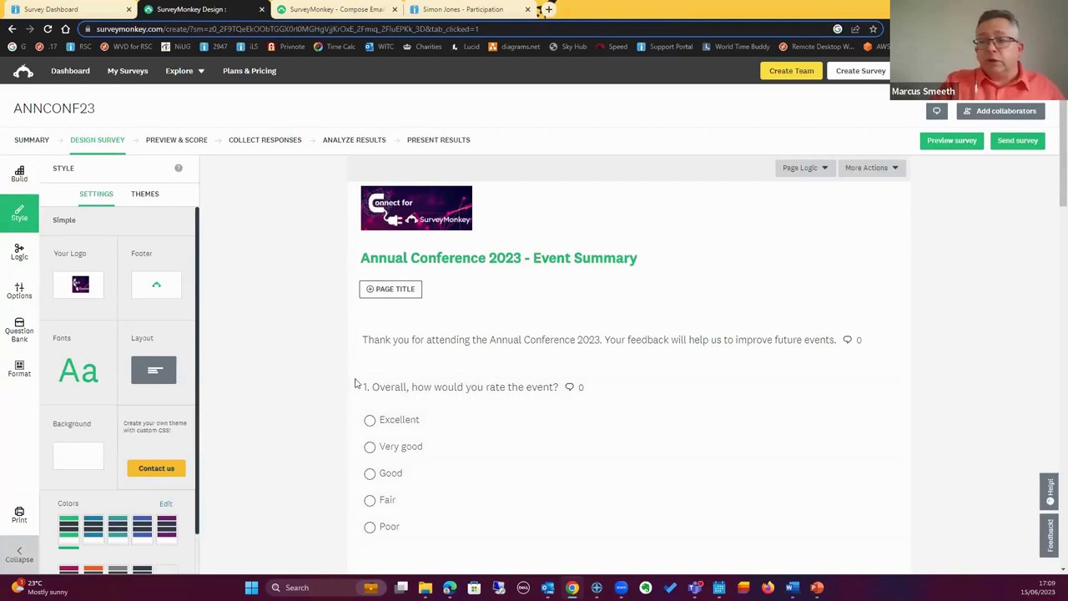
# Look over the Annual Conference 2023 questions, then switch to the Email Invitation 1 compose page.
pyautogui.scroll(-2, 304, 368)
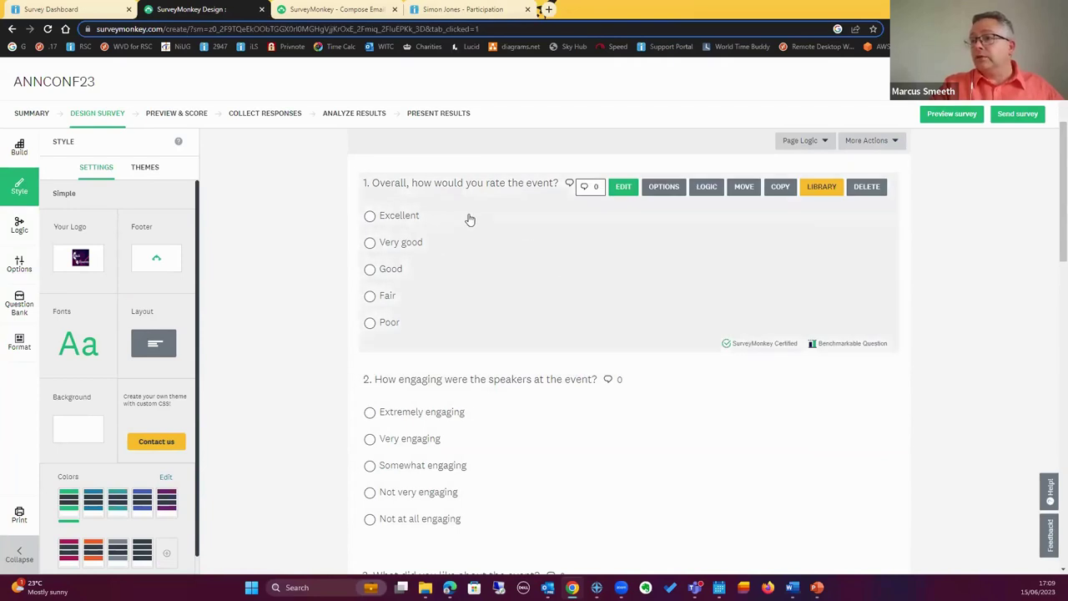
pyautogui.scroll(-2, 448, 417)
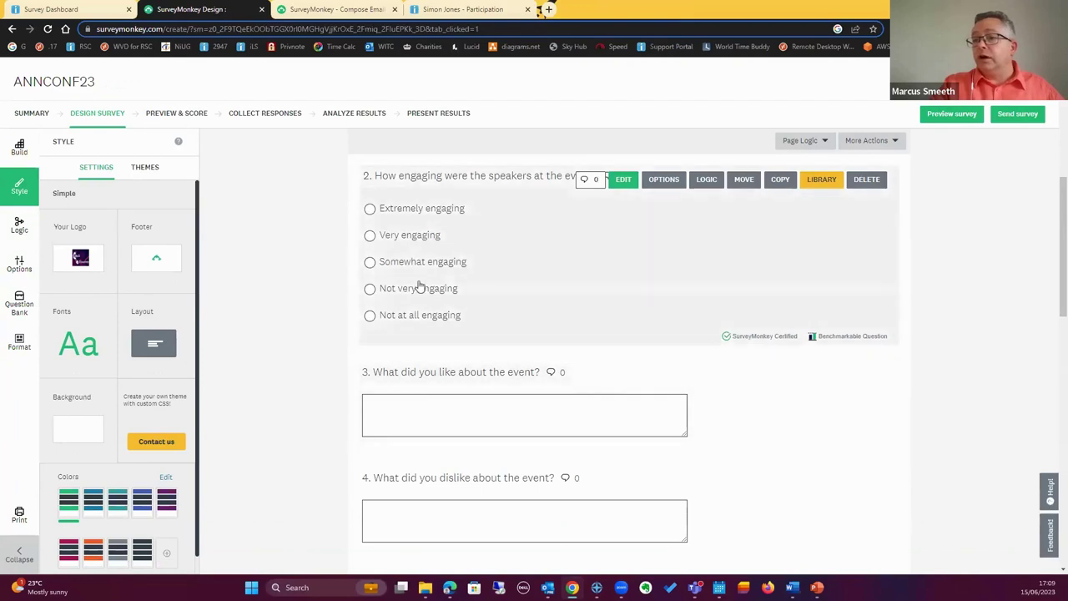
pyautogui.scroll(2, 437, 288)
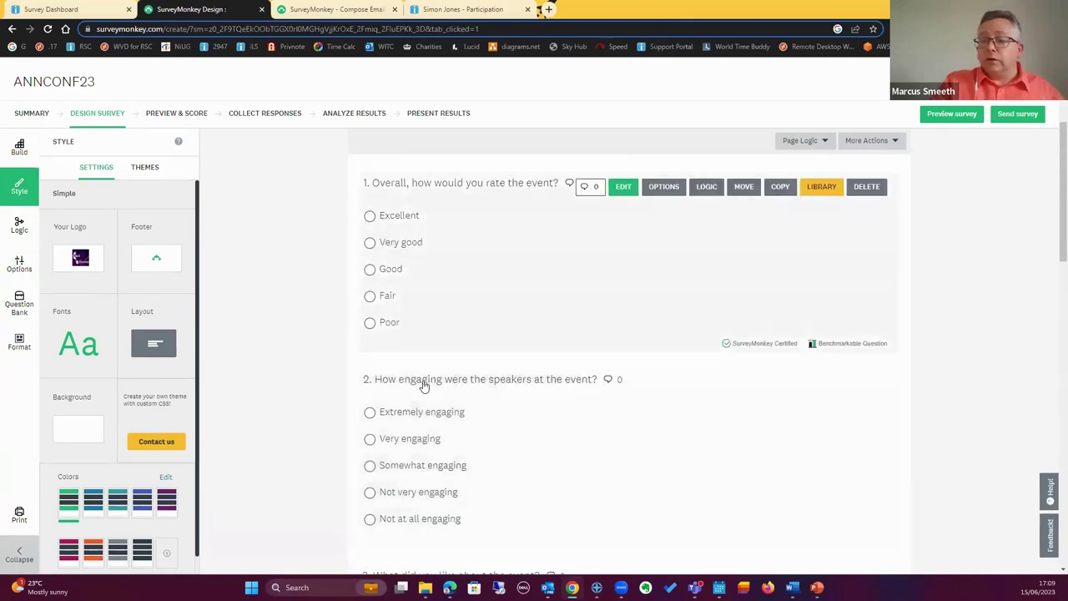
pyautogui.click(314, 10)
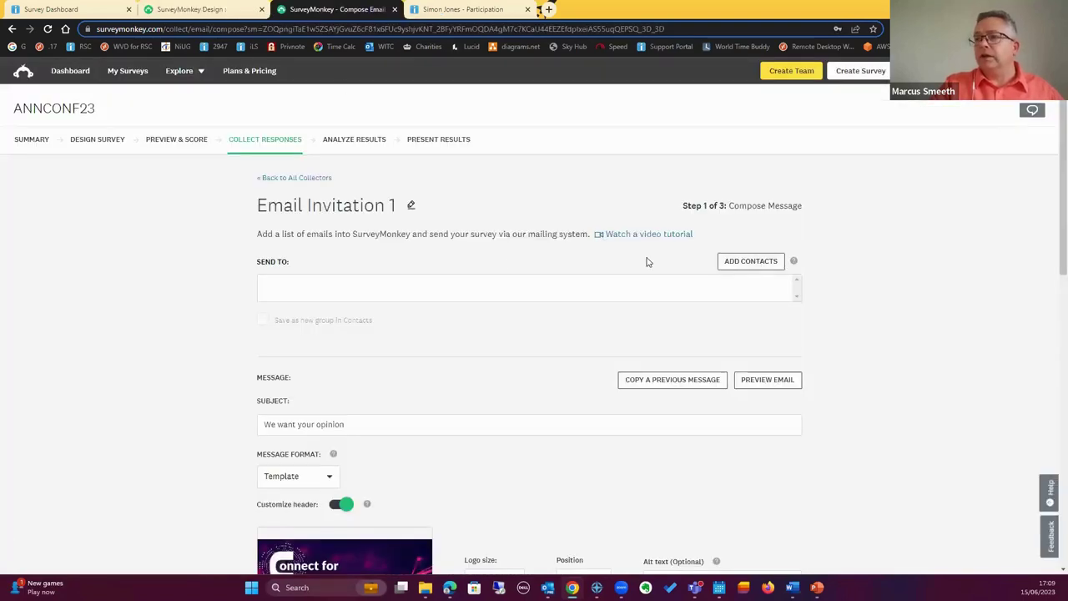
# Add the 17-person Annual Conference contact group as recipients of Email Invitation 1.
pyautogui.click(744, 261)
pyautogui.click(447, 315)
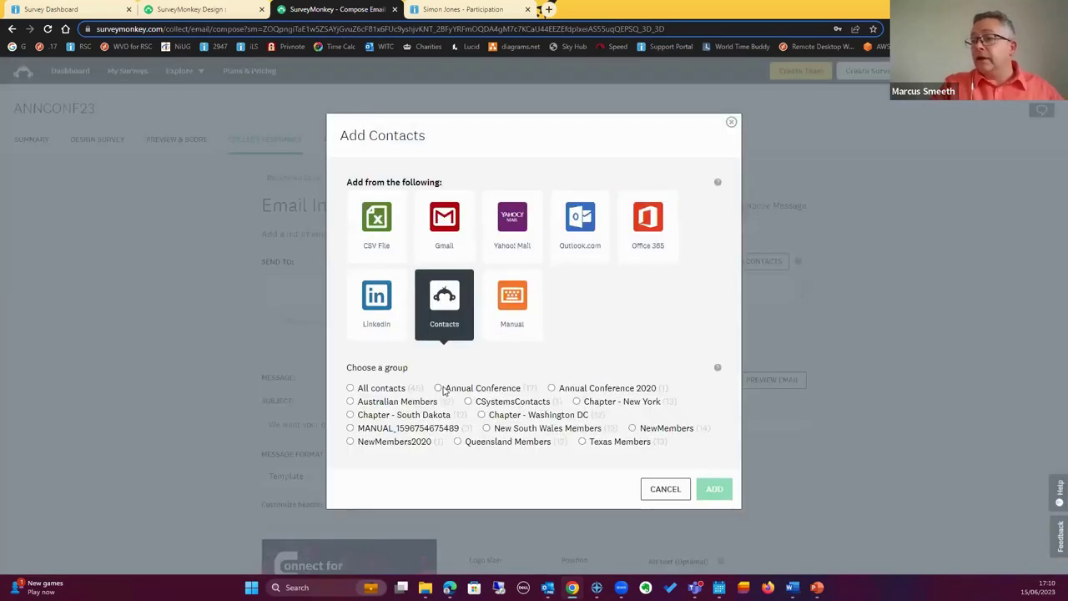
pyautogui.click(439, 390)
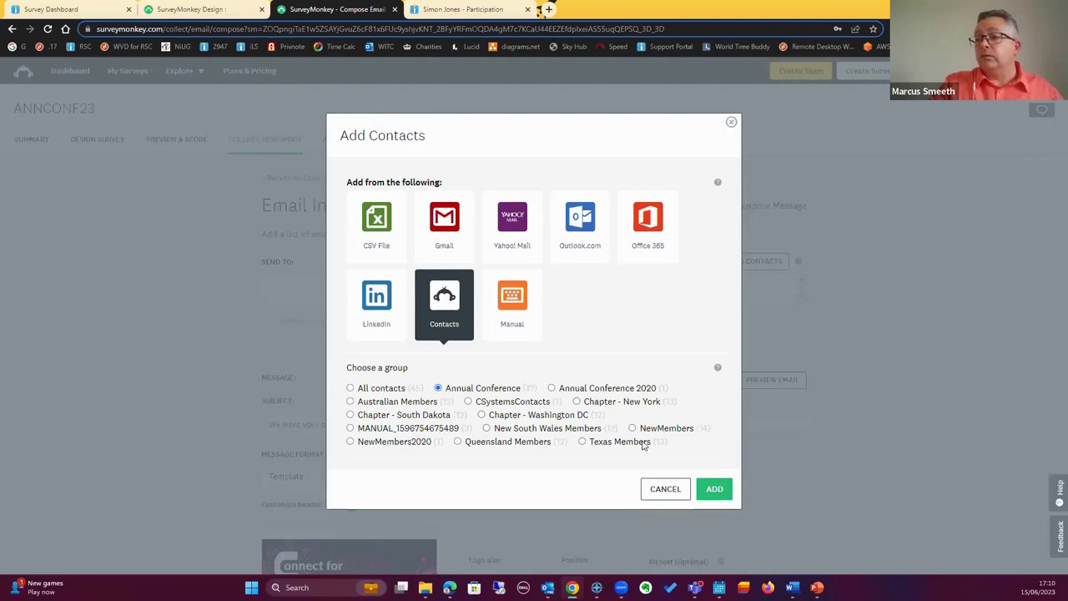
pyautogui.click(714, 491)
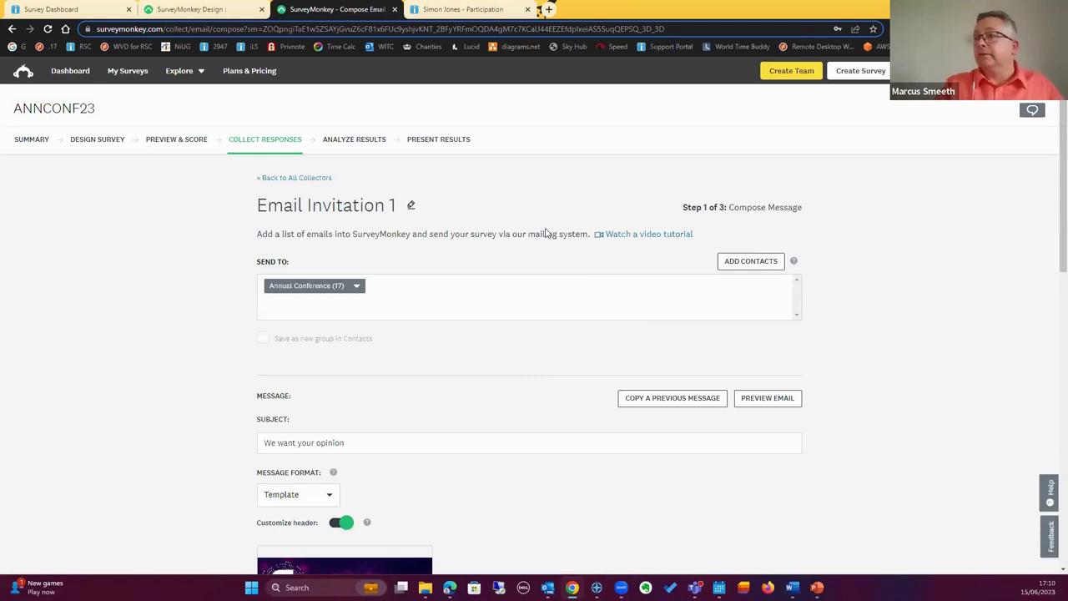
pyautogui.click(37, 8)
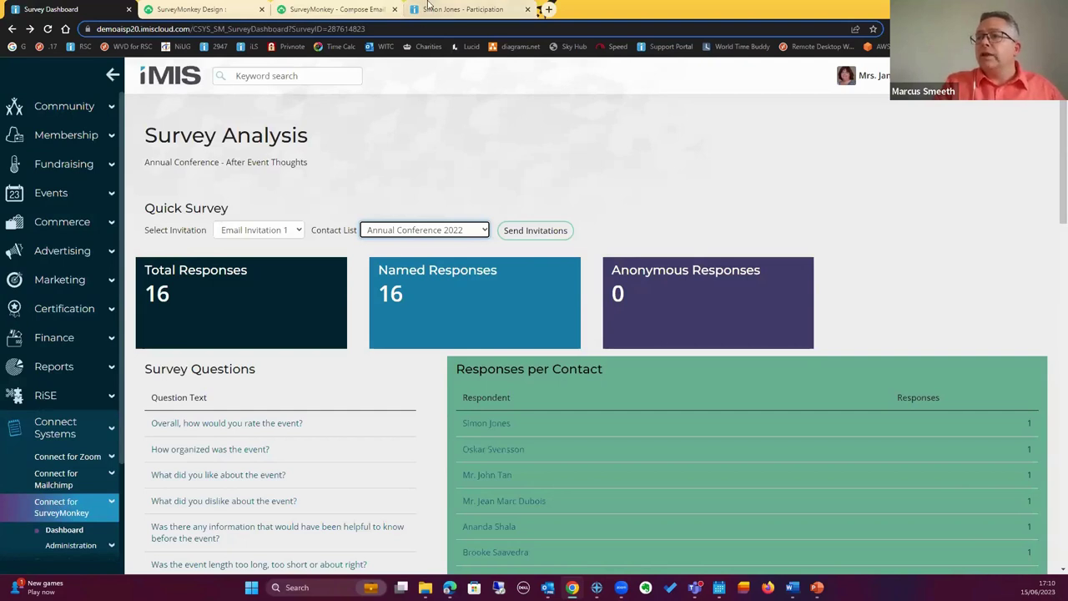
# Open the responding member's contact profile on its Participation page.
pyautogui.click(435, 9)
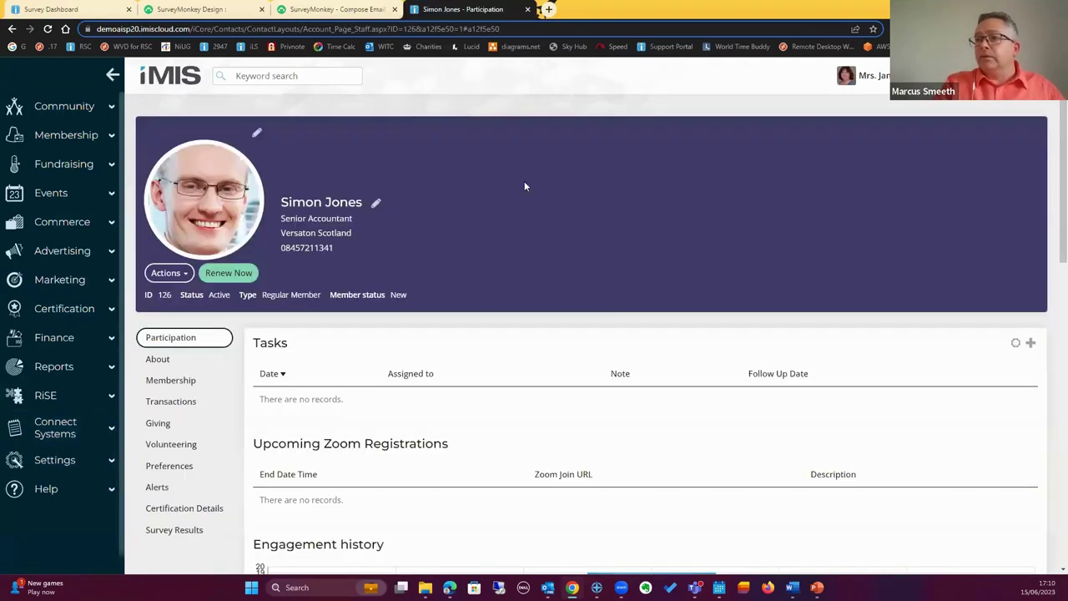
# Show the member's After Event Thoughts survey answers, completed in 204 seconds.
pyautogui.click(195, 532)
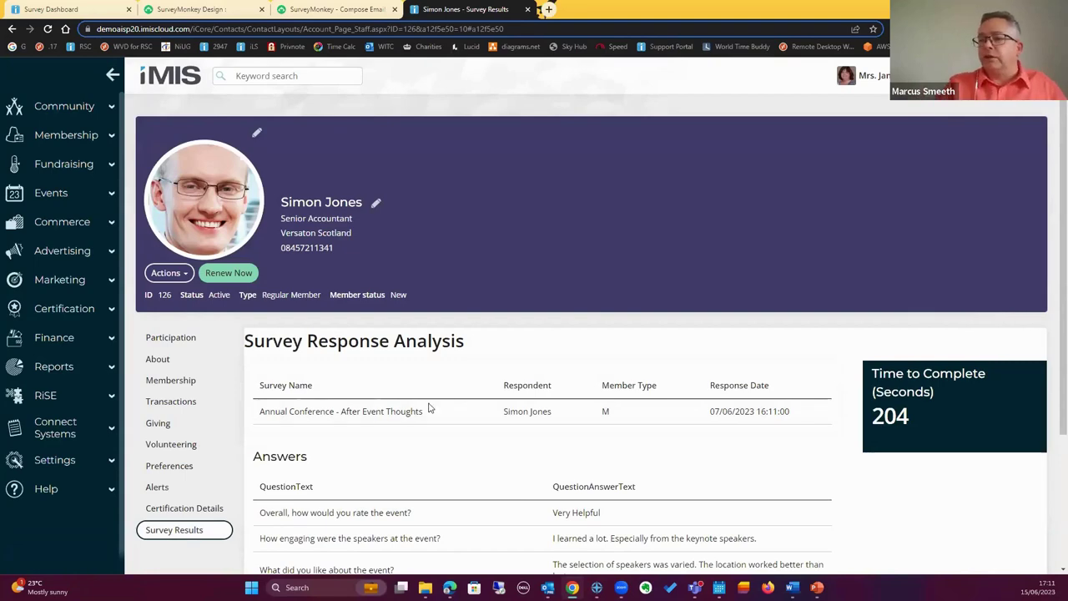
pyautogui.scroll(-3, 419, 447)
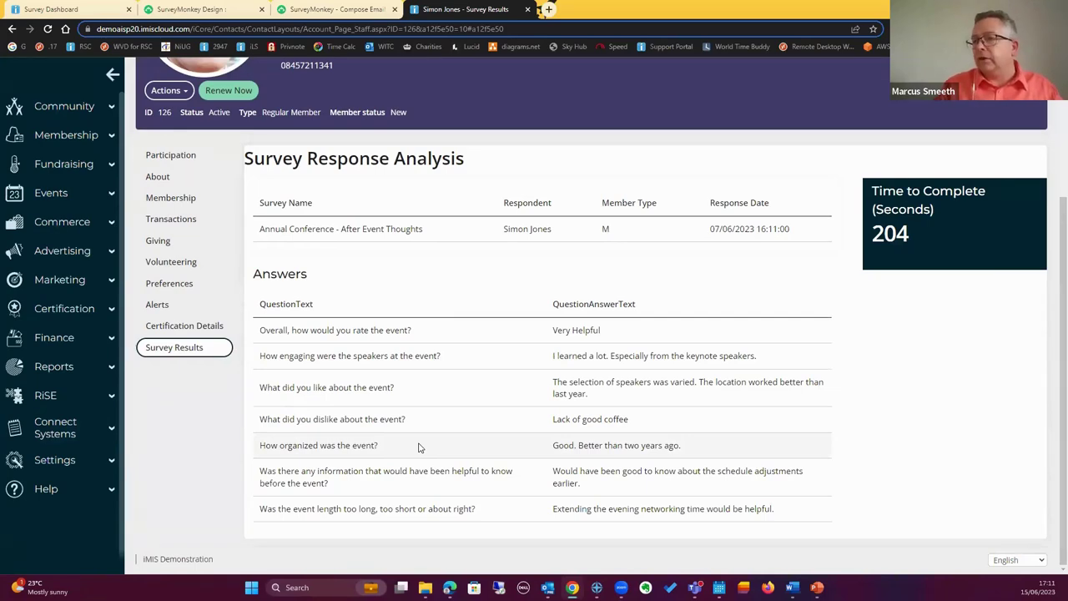
pyautogui.scroll(3, 424, 401)
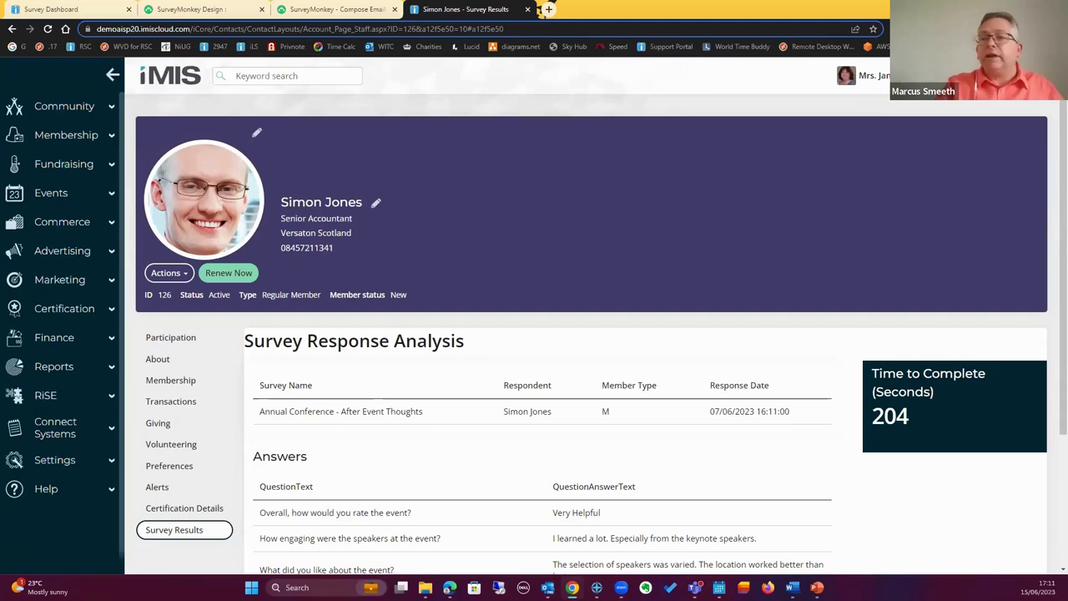
# Go back to the iMIS survey analysis dashboard.
pyautogui.click(83, 8)
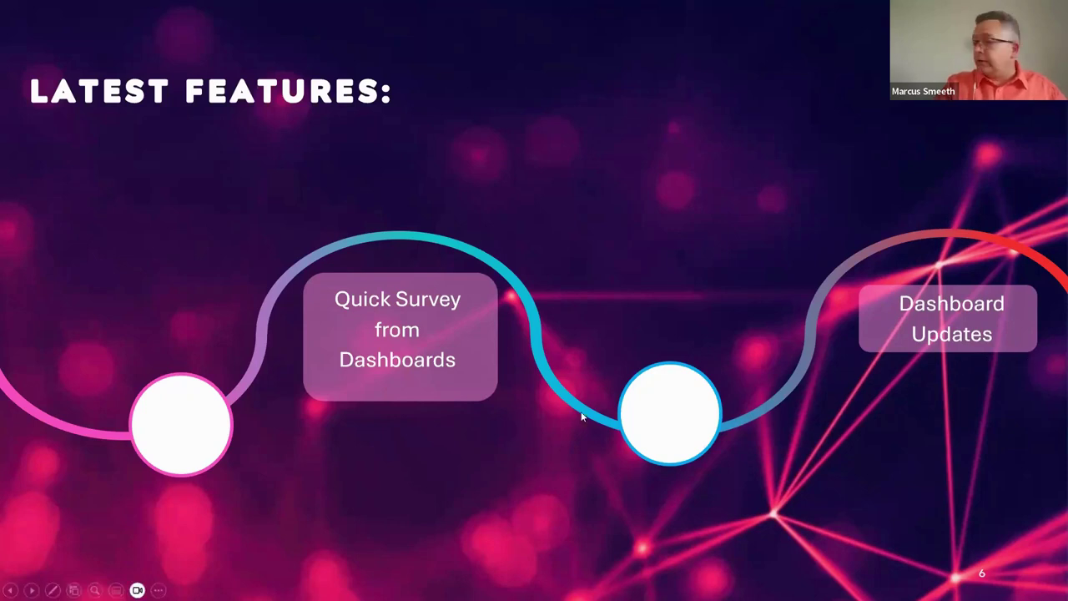
# Advance the slideshow to slide 7 listing Connect for Zoom, Mailchimp, SurveyMonkey and Aventri.
pyautogui.click(635, 329)
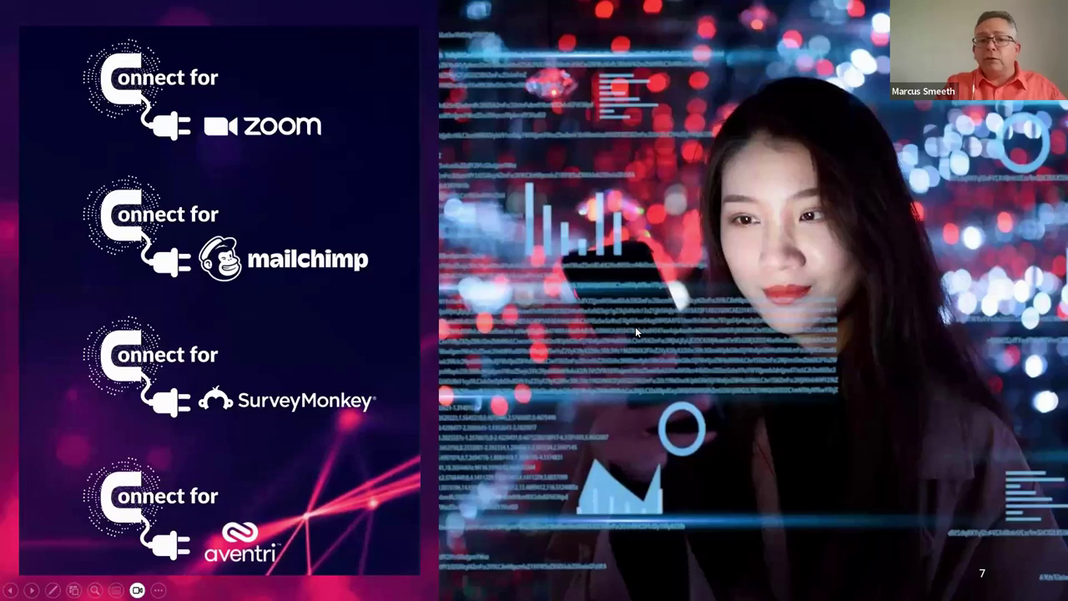